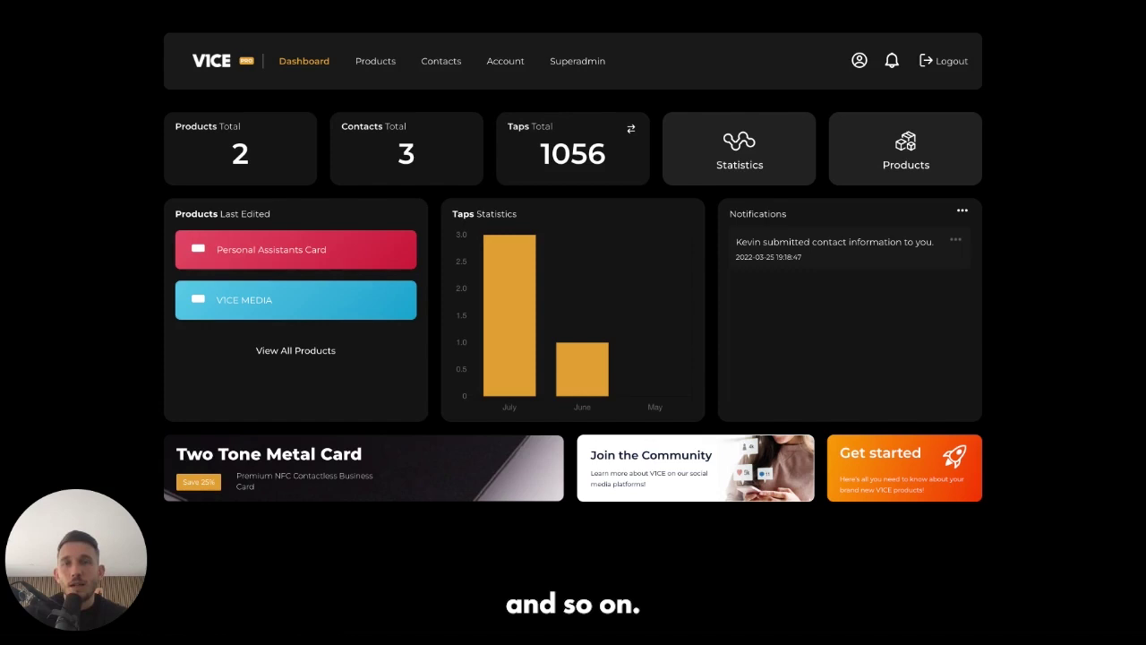
# - Open the V1CE MEDIA product from the Products list to show its actions
pyautogui.click(363, 61)
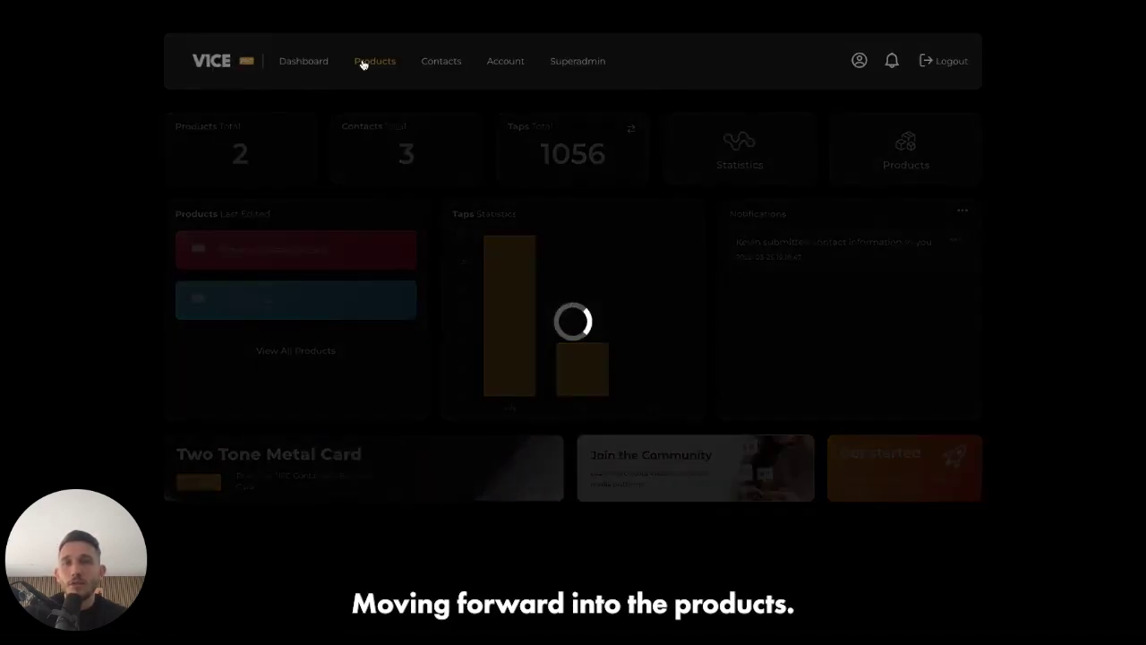
pyautogui.click(581, 231)
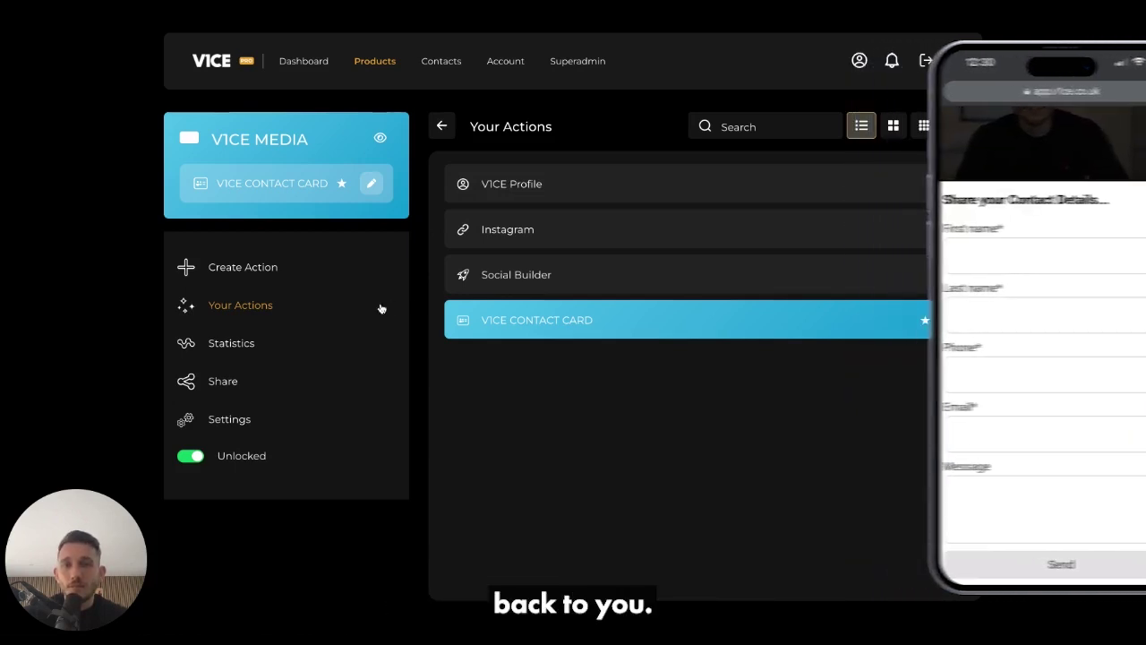
# - Show V1CE MEDIA's Share page with its link, Apple/Google Wallet options and QR code
pyautogui.click(226, 384)
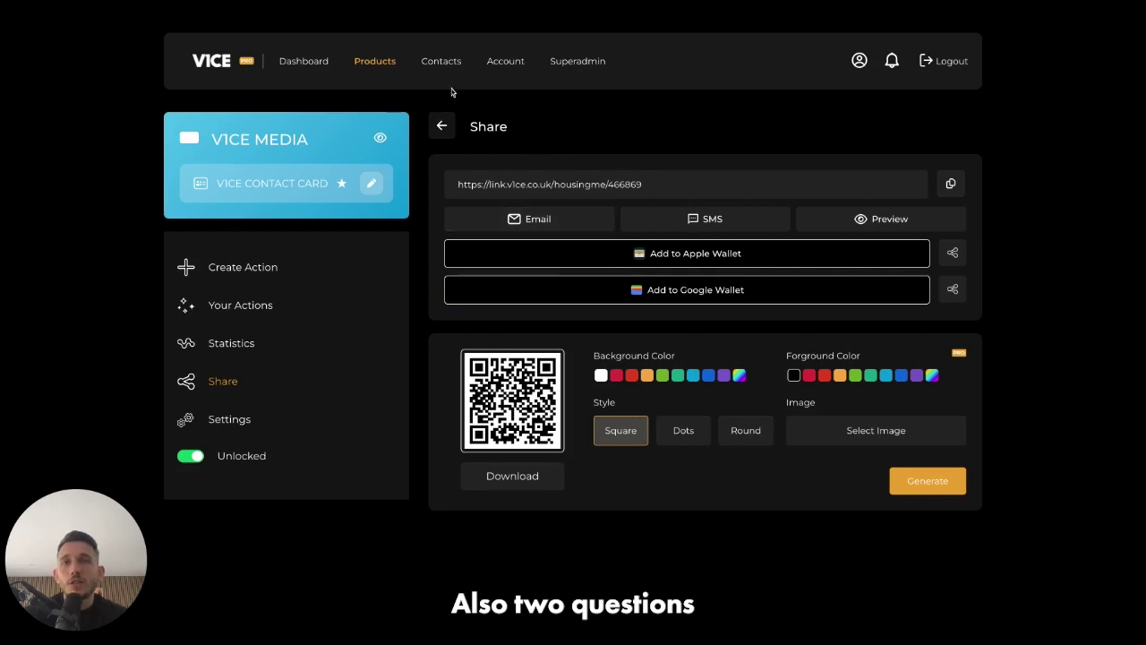
# - On V1CE MEDIA's V1CE CONTACT CARD, replace the Home phone number with the new number, then return to Your Actions
pyautogui.click(382, 64)
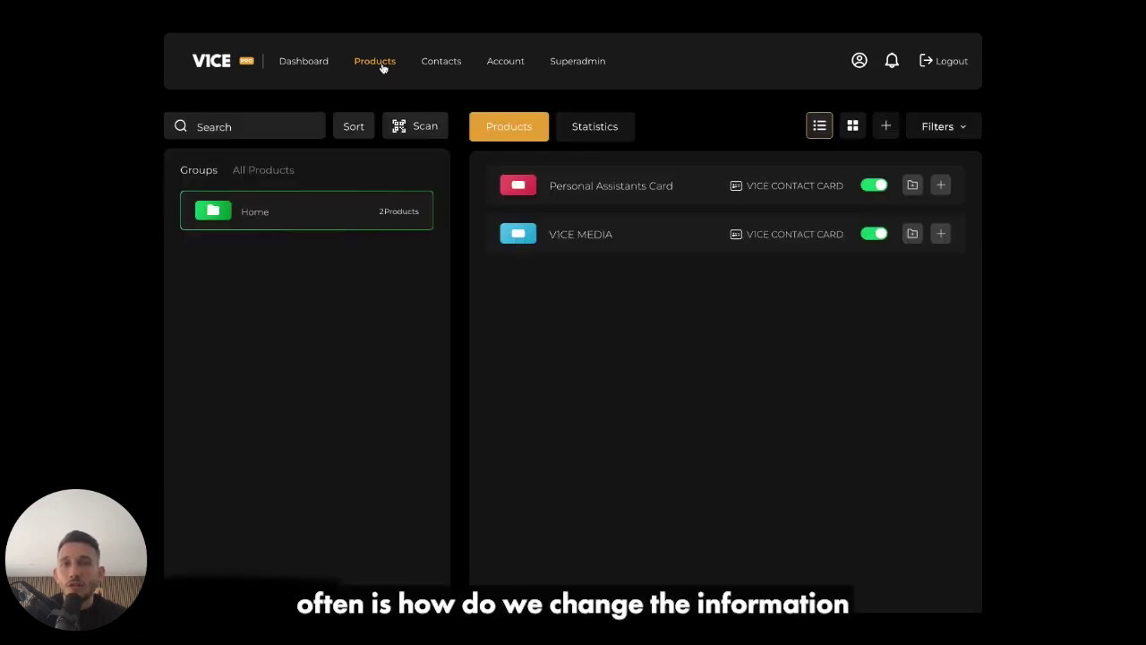
pyautogui.click(590, 234)
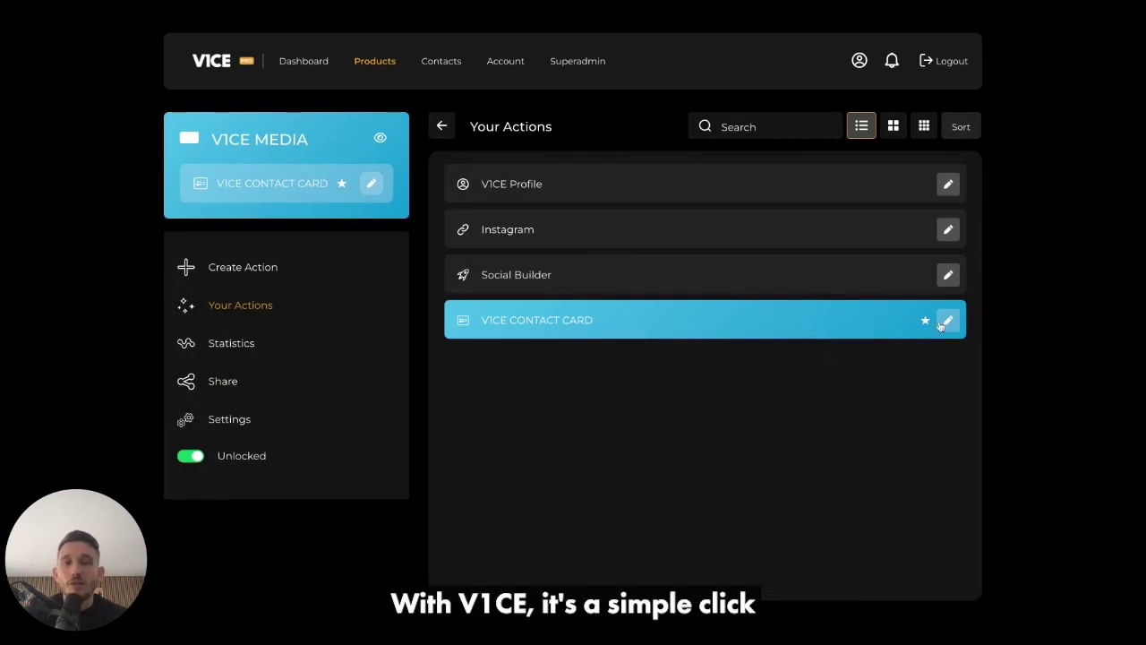
pyautogui.click(942, 323)
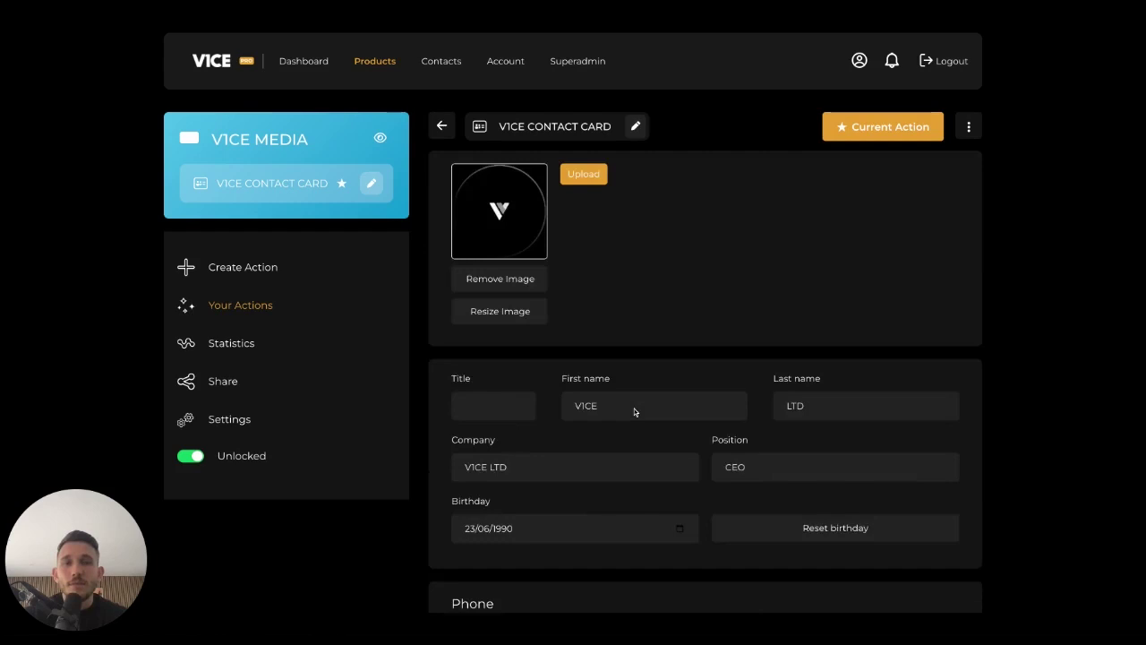
pyautogui.scroll(-5, 634, 412)
pyautogui.doubleClick(605, 427)
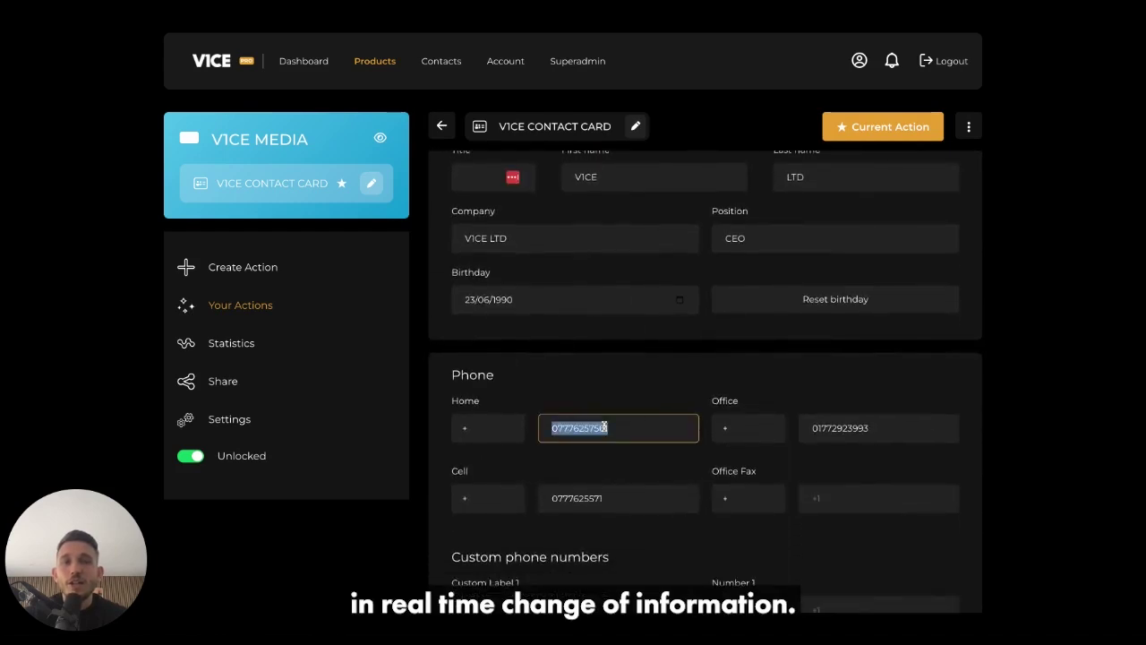
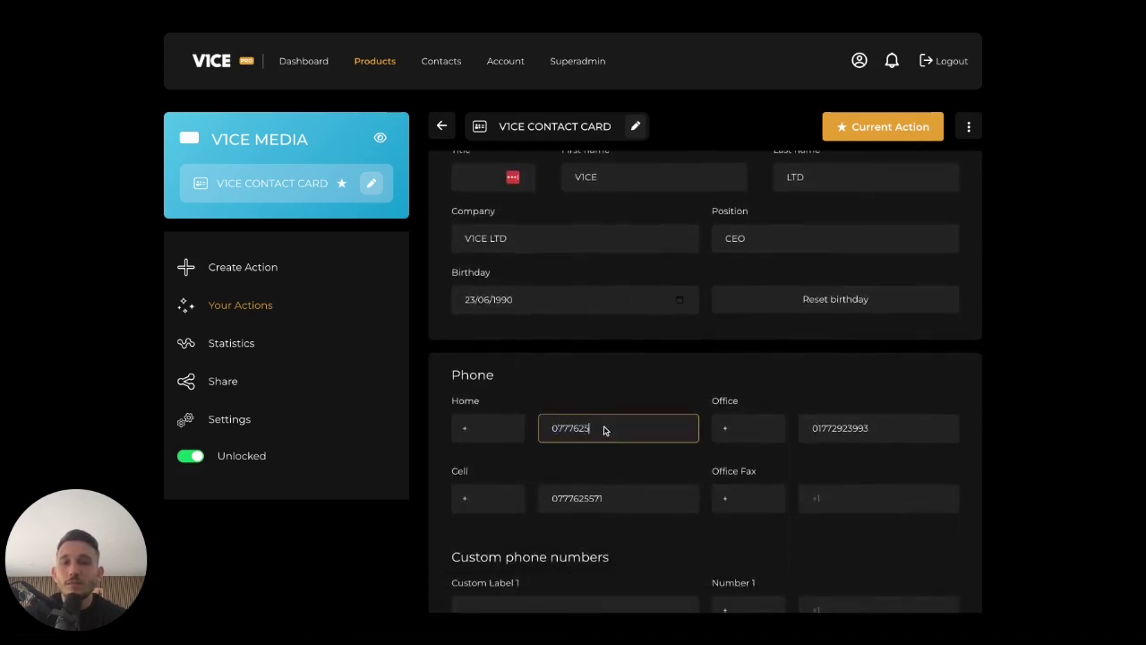
pyautogui.click(1041, 377)
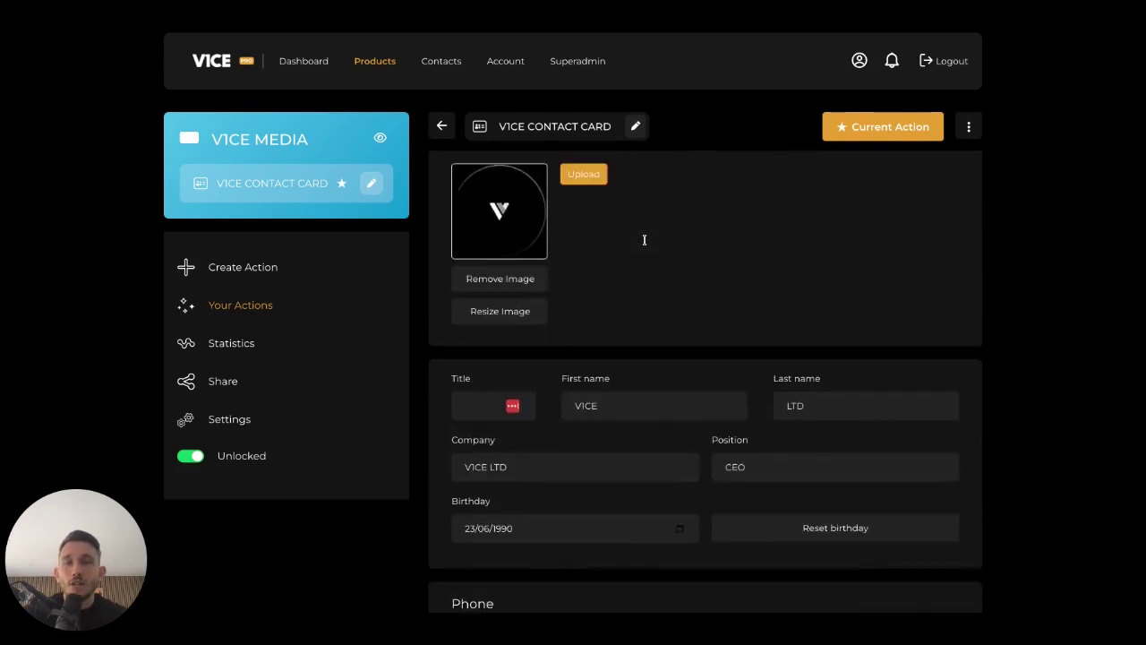
pyautogui.scroll(3, 643, 238)
pyautogui.click(442, 127)
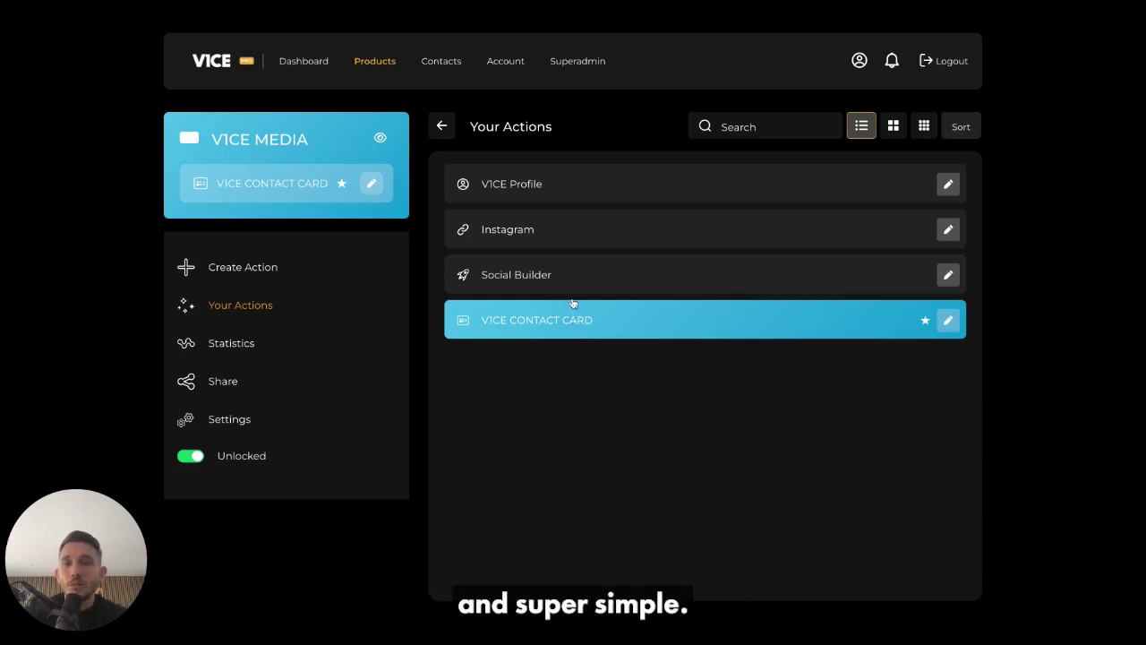
# - Set V1CE Profile as V1CE MEDIA's current action, replacing V1CE CONTACT CARD
pyautogui.click(561, 196)
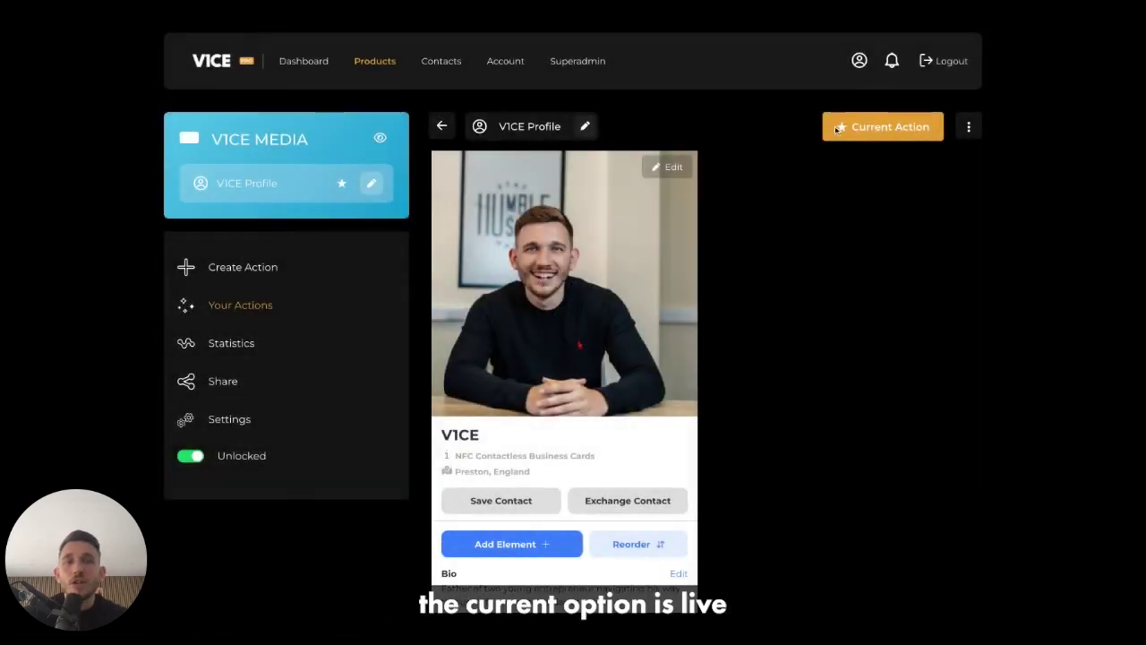
pyautogui.click(445, 127)
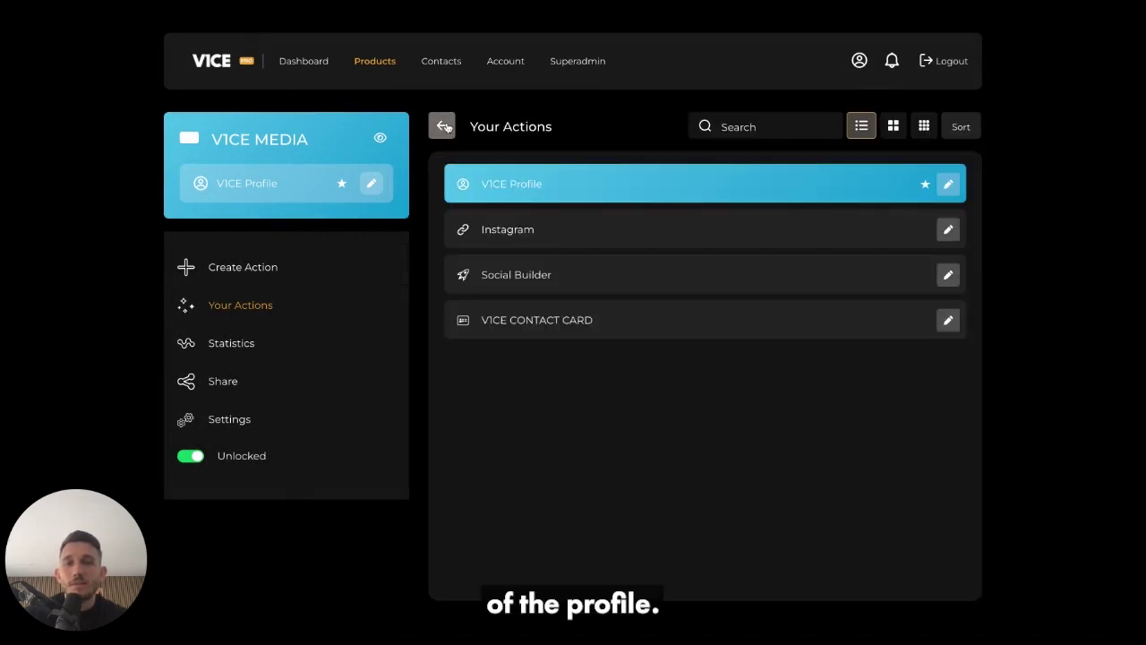
# - Show the Contacts CRM page listing the three saved contacts
pyautogui.click(441, 63)
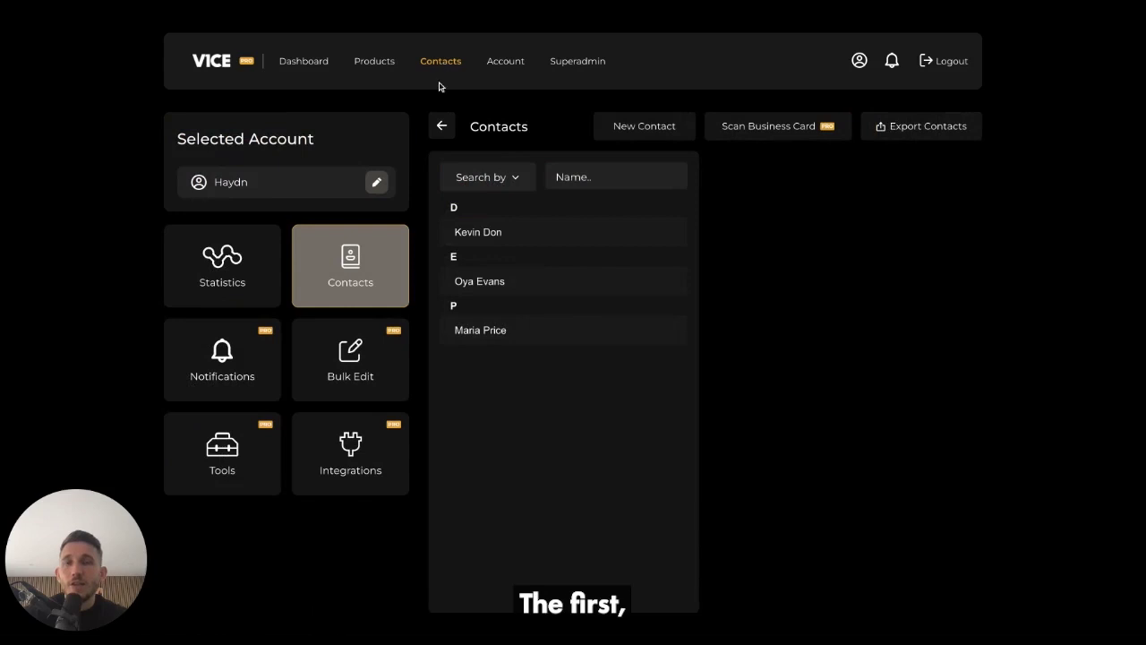